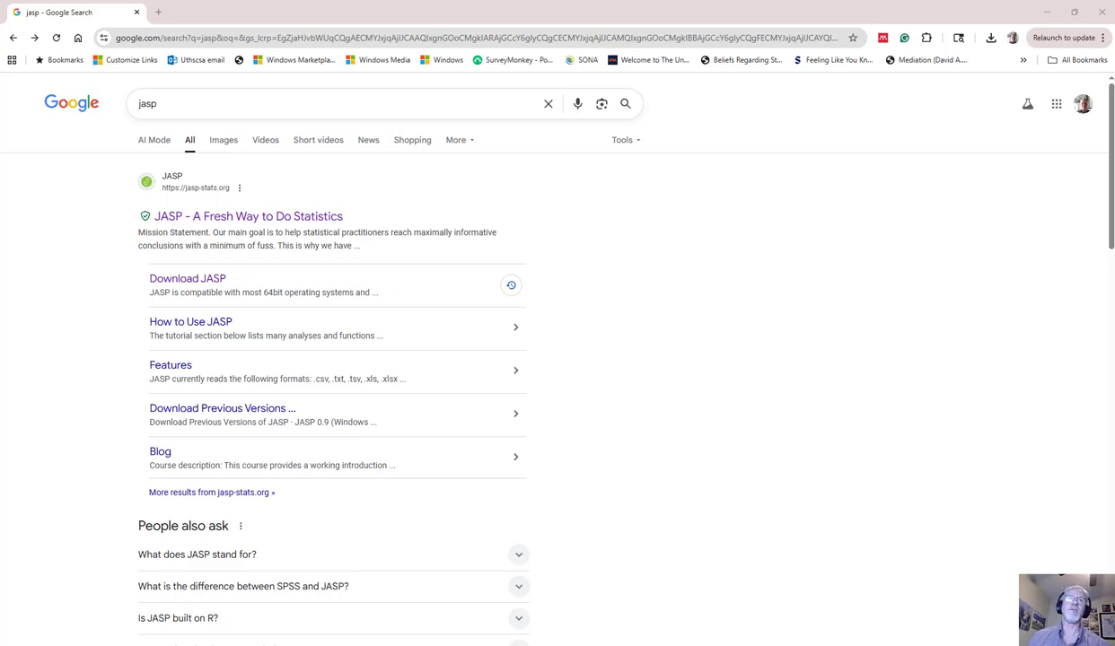
# Download the JASP Windows installer from the official JASP website, then close the browser.
pyautogui.click(178, 220)
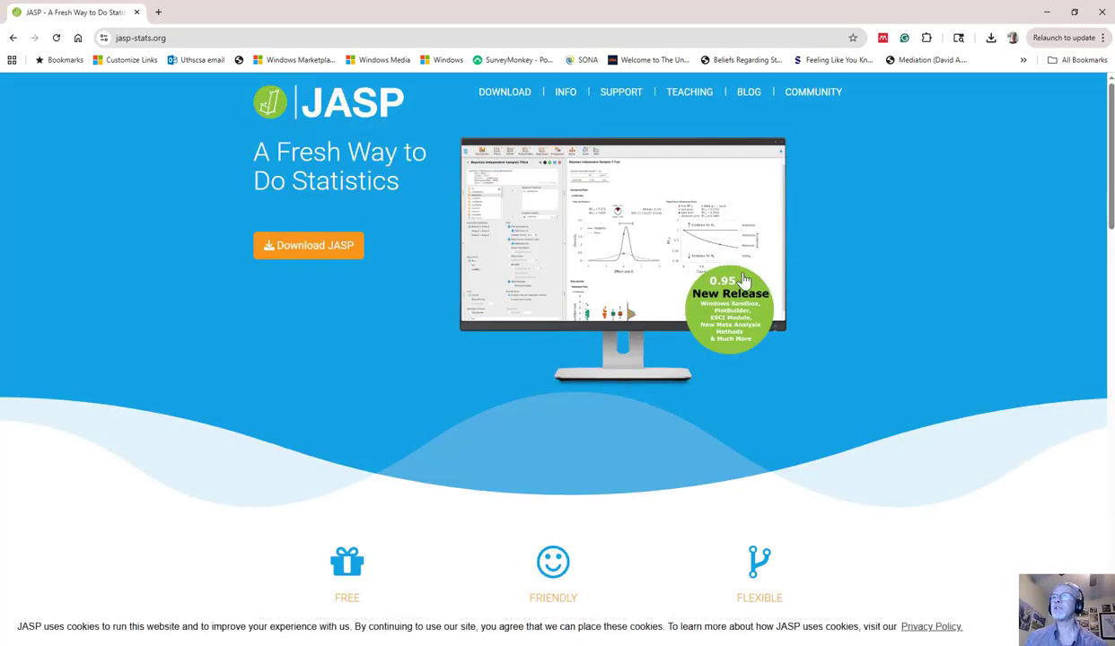
pyautogui.click(308, 254)
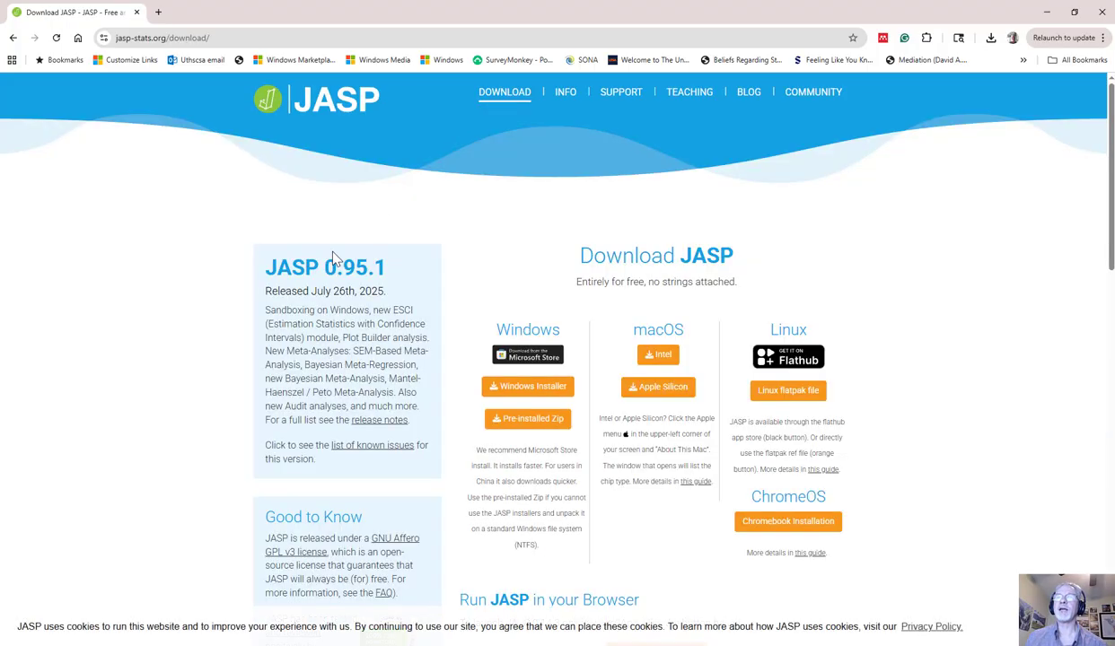
pyautogui.click(526, 390)
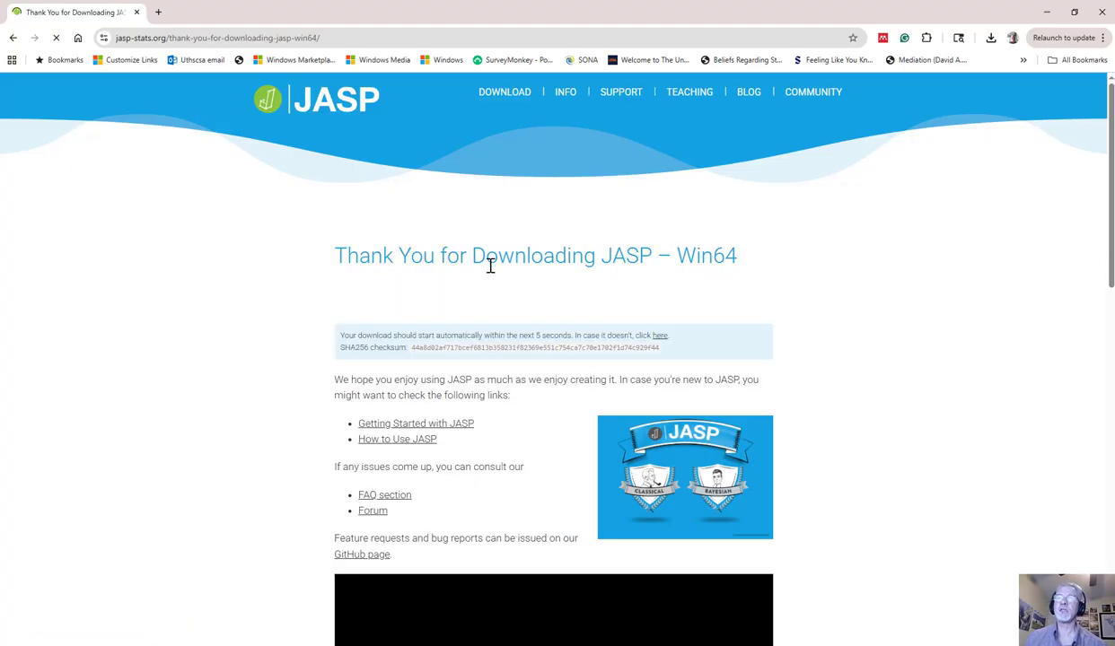
pyautogui.scroll(-3, 487, 273)
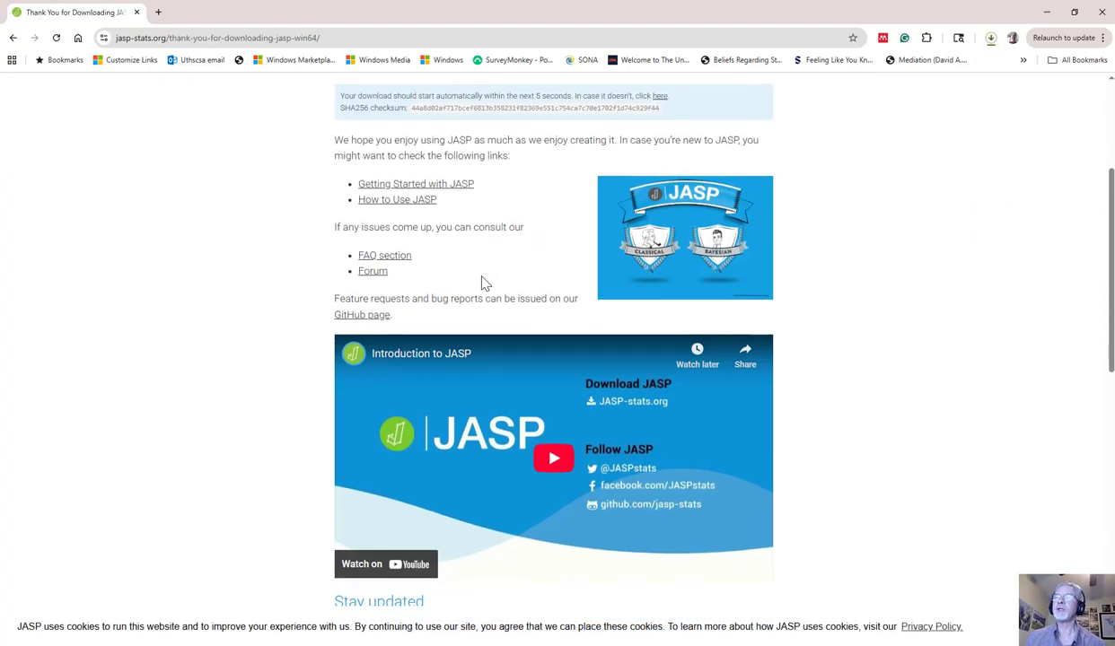
pyautogui.scroll(2, 482, 281)
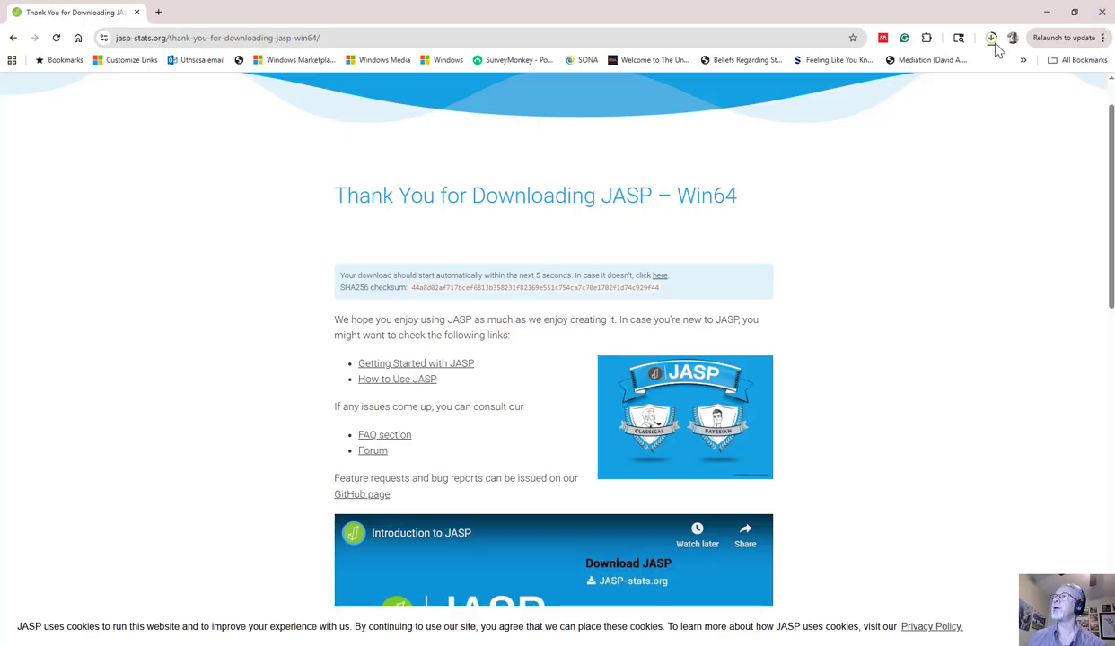
pyautogui.click(1103, 12)
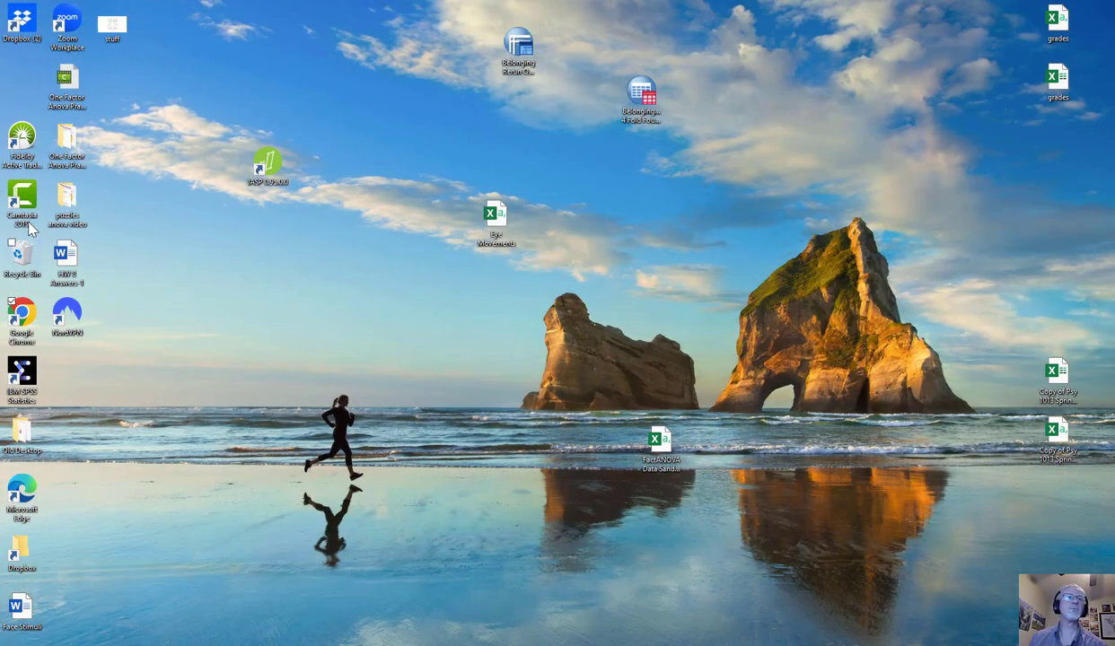
# Launch JASP and review the list of available analysis modules without changing any.
pyautogui.doubleClick(266, 166)
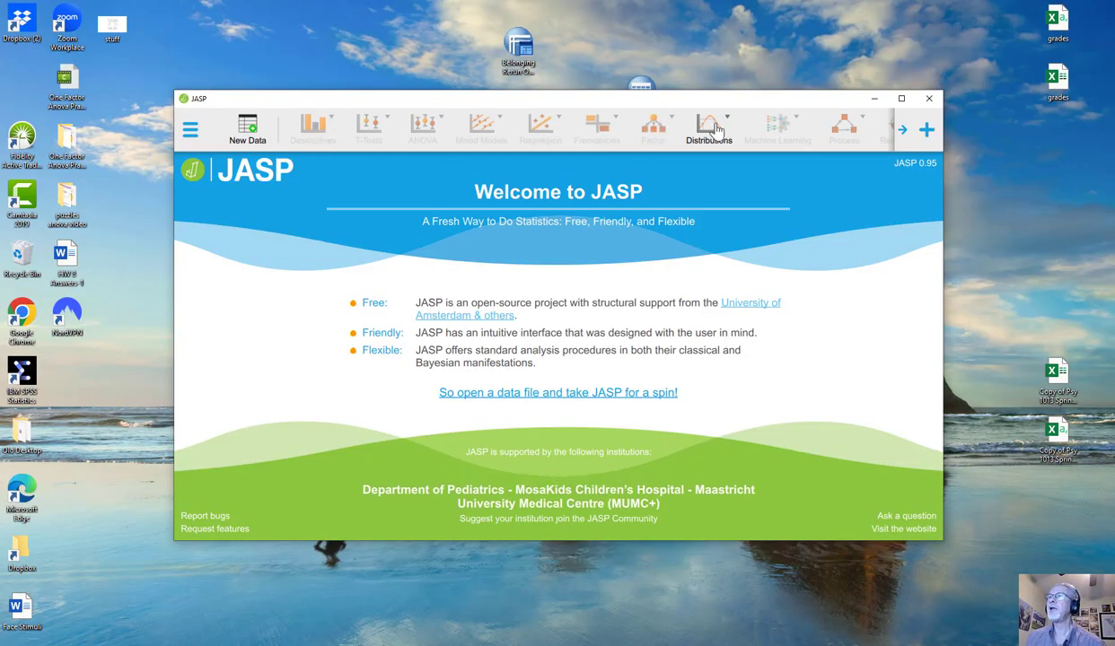
pyautogui.click(926, 131)
pyautogui.scroll(-5, 813, 236)
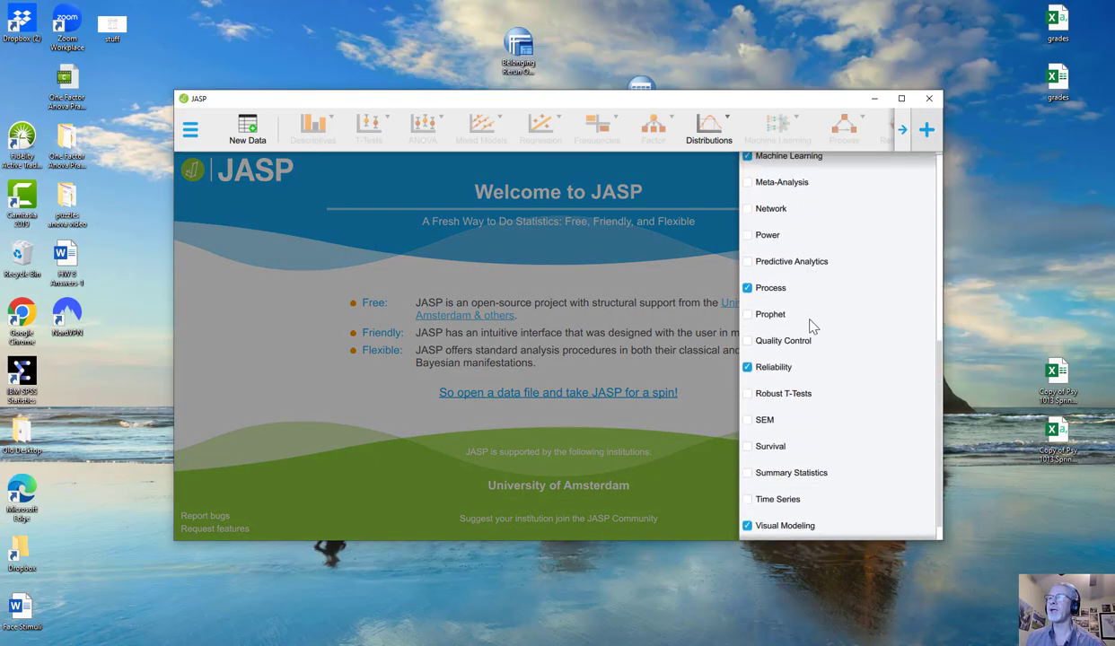
pyautogui.scroll(5, 806, 392)
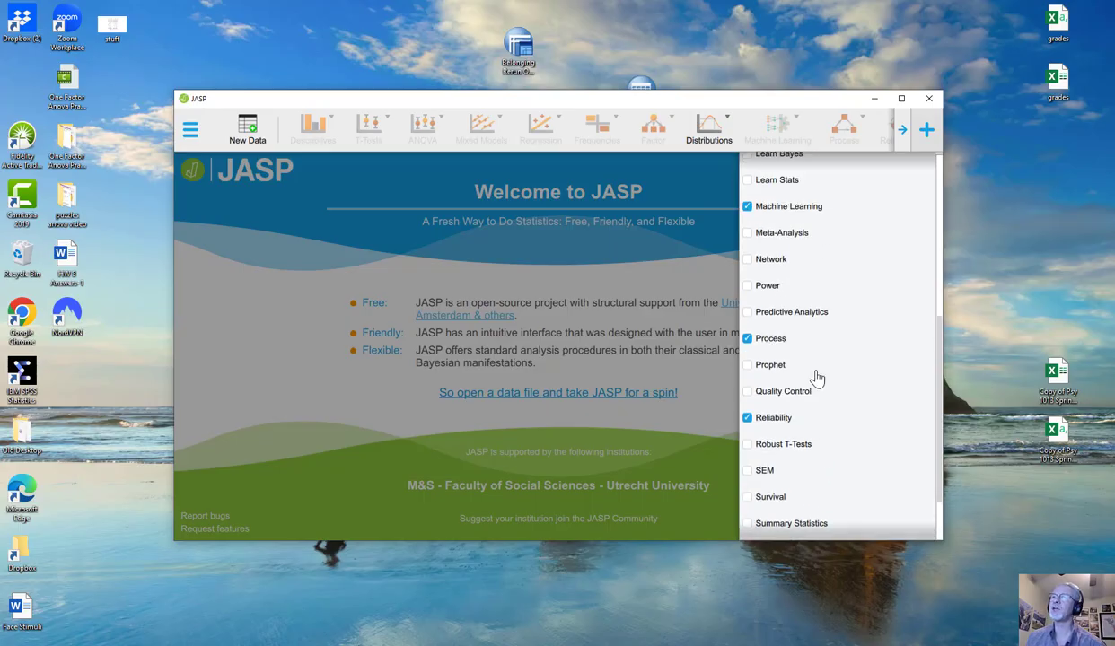
pyautogui.scroll(3, 819, 384)
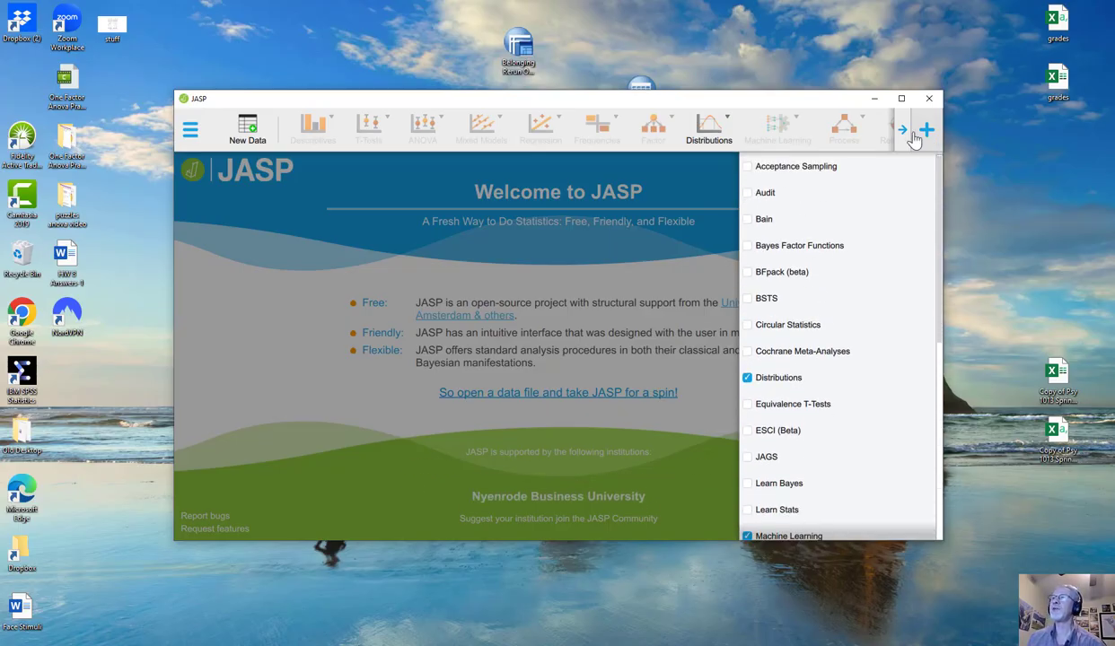
pyautogui.click(665, 183)
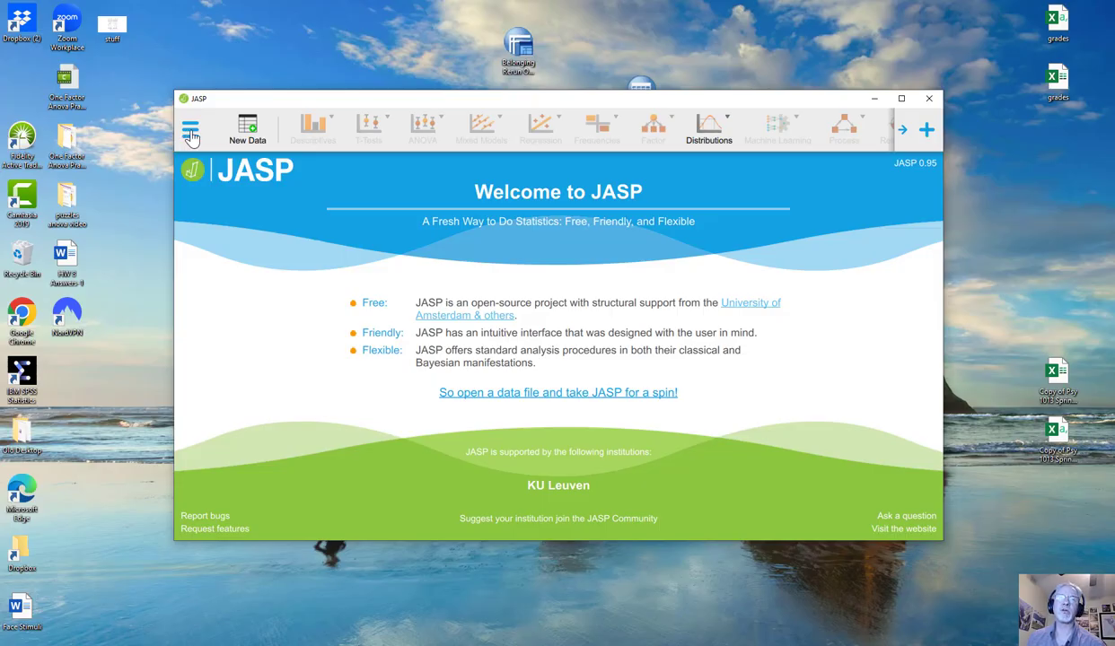
# Open the Sleep example file from the Data Library's 1. Descriptives category.
pyautogui.click(190, 133)
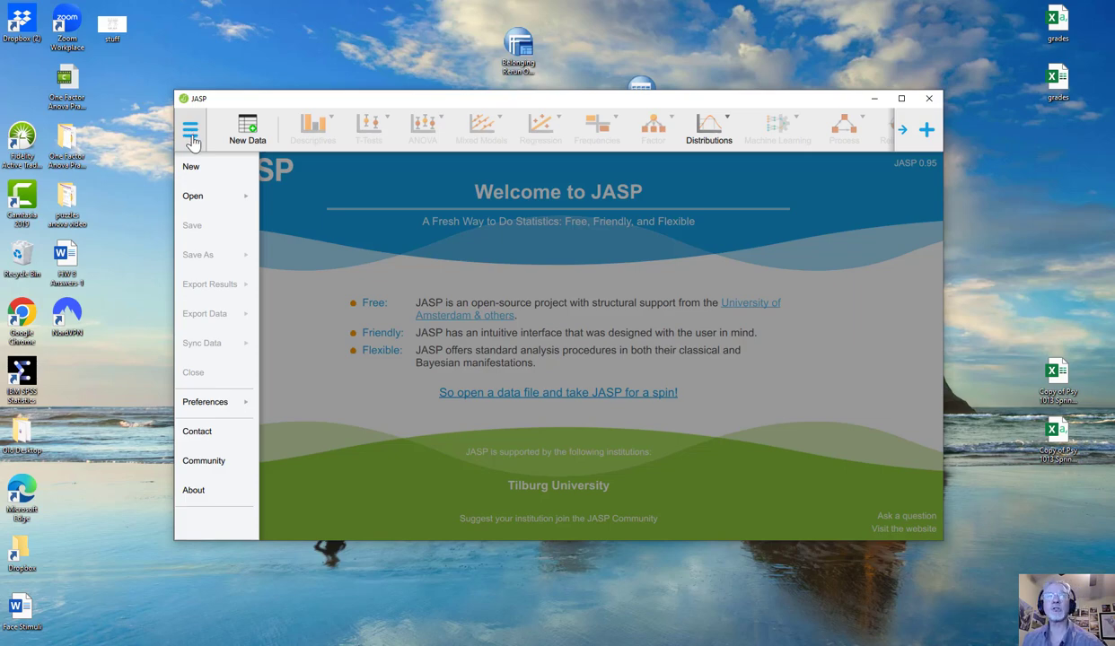
pyautogui.click(195, 199)
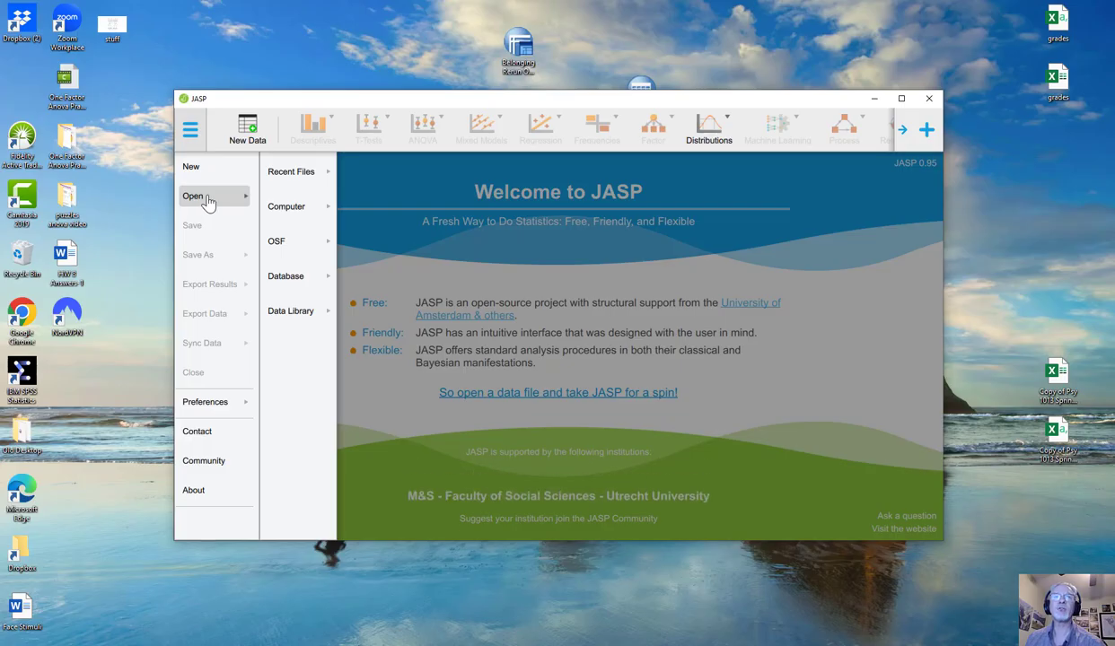
pyautogui.click(300, 316)
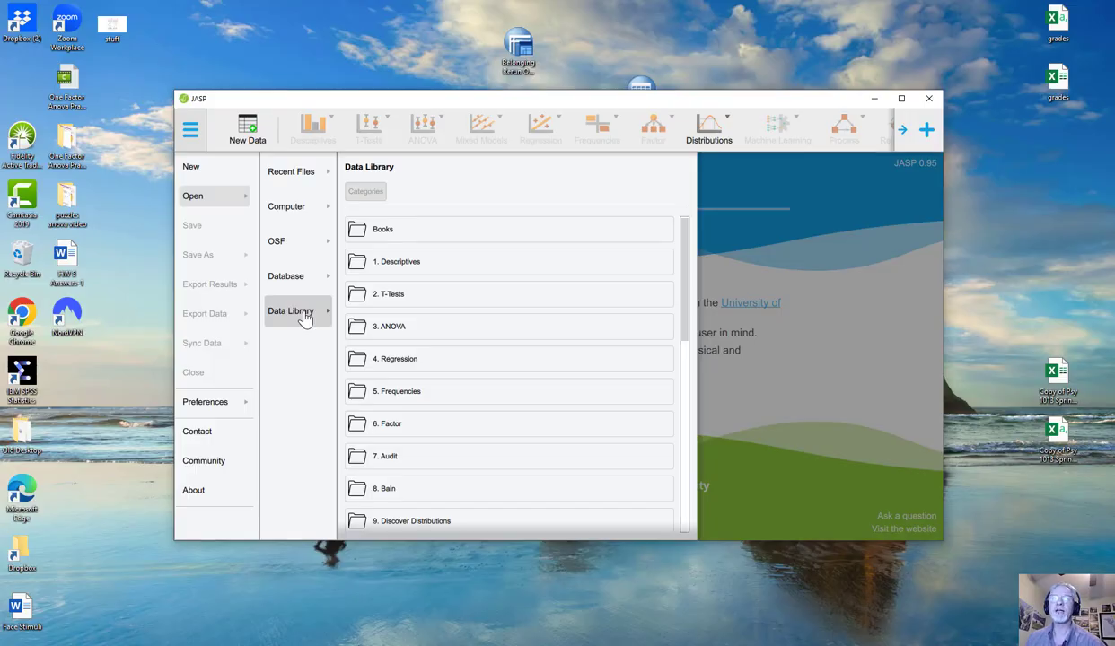
pyautogui.click(409, 263)
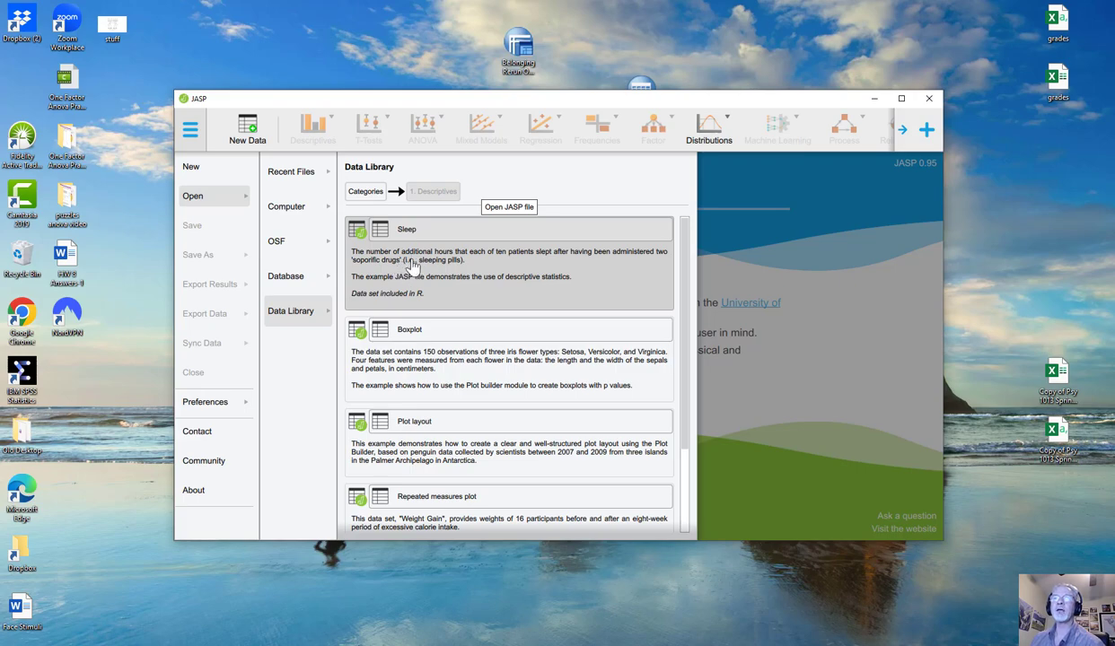
pyautogui.click(435, 264)
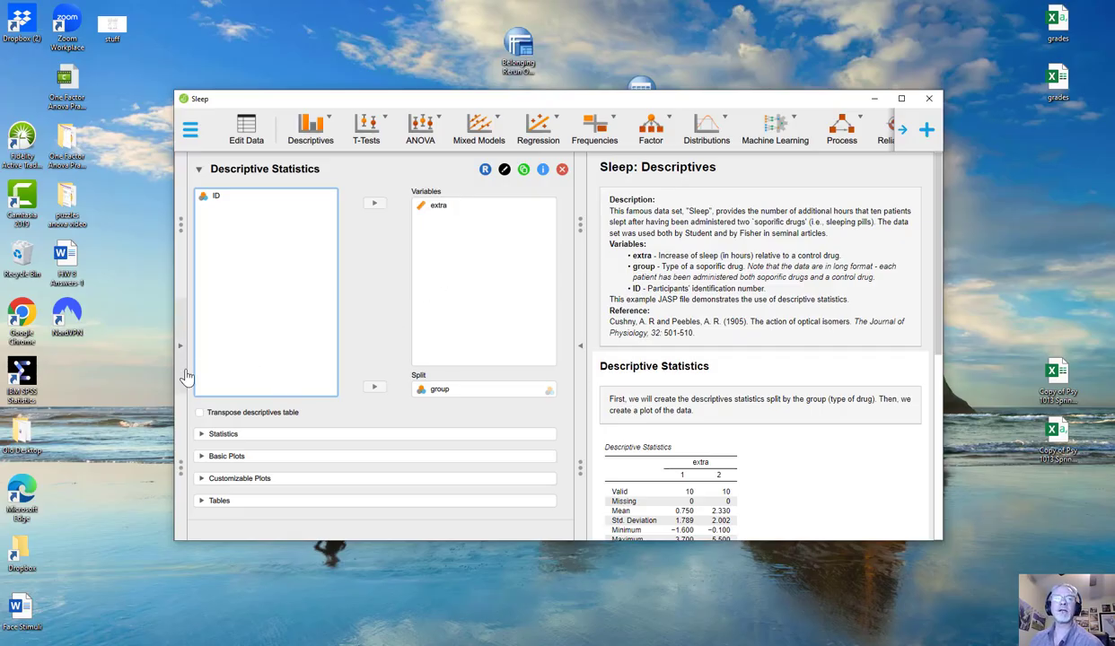
# Maximize the window and resize the panels so data, analysis options and results appear side by side.
pyautogui.click(901, 98)
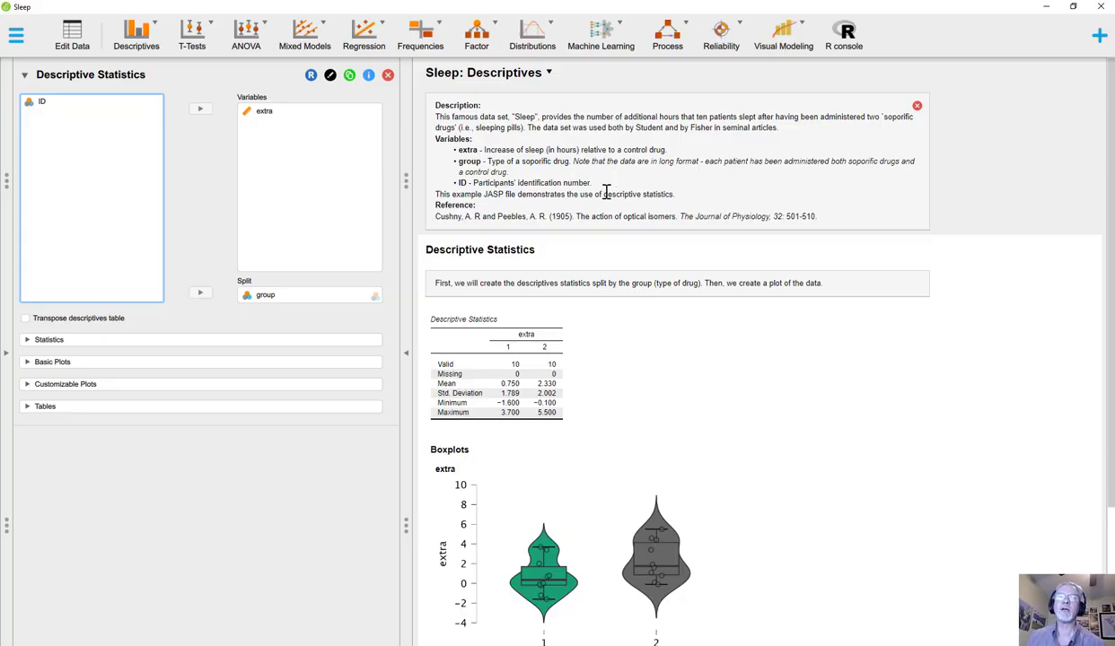
pyautogui.click(6, 358)
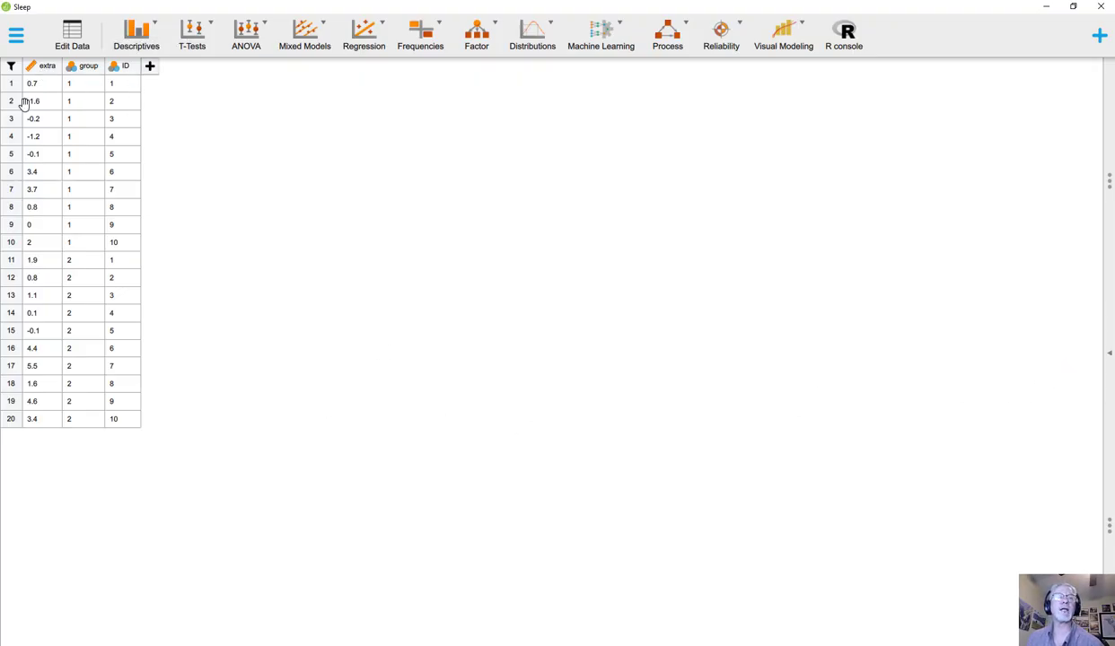
pyautogui.click(1110, 358)
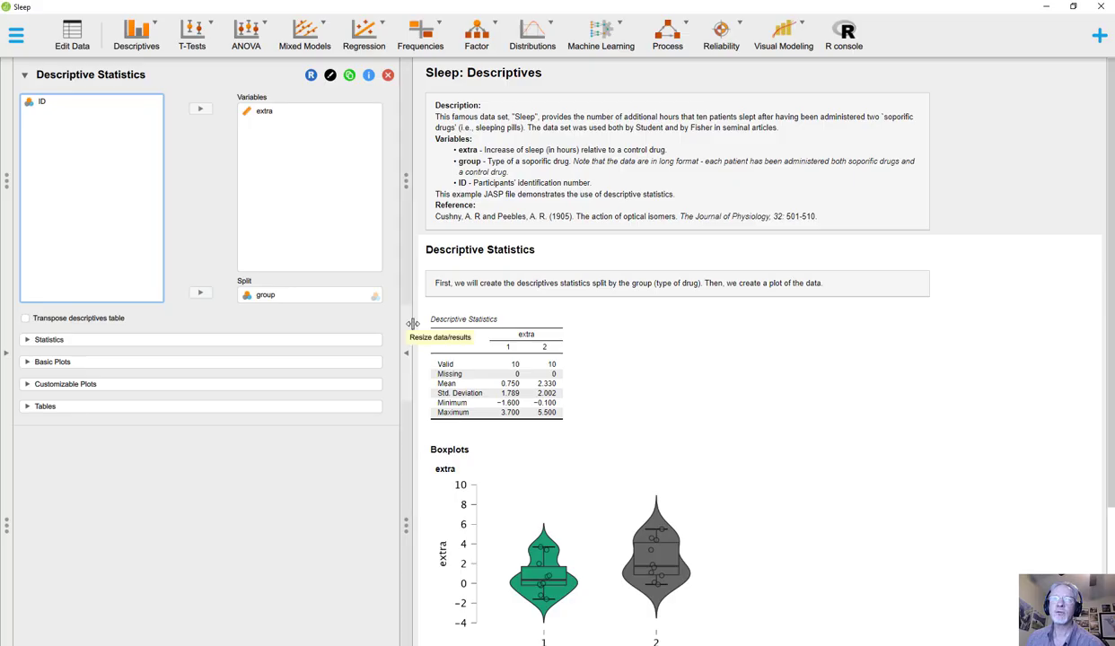
pyautogui.moveTo(412, 323); pyautogui.dragTo(580, 323)
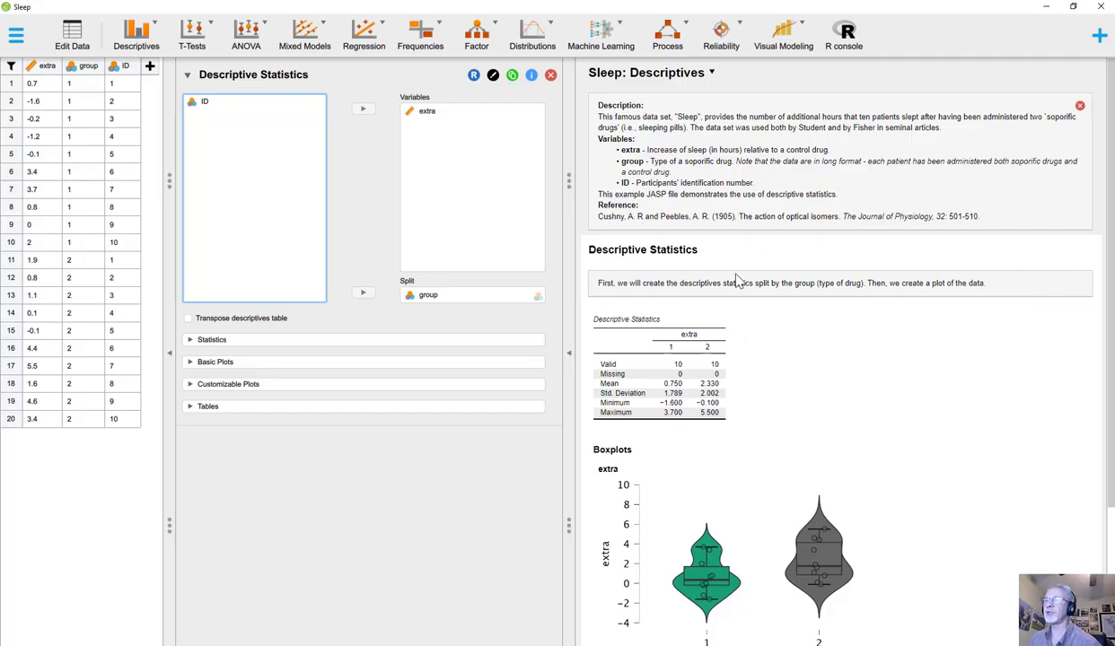
# Scroll through the descriptive statistics table and boxplots in the results.
pyautogui.scroll(-2, 822, 488)
pyautogui.scroll(2, 821, 486)
pyautogui.scroll(-2, 821, 486)
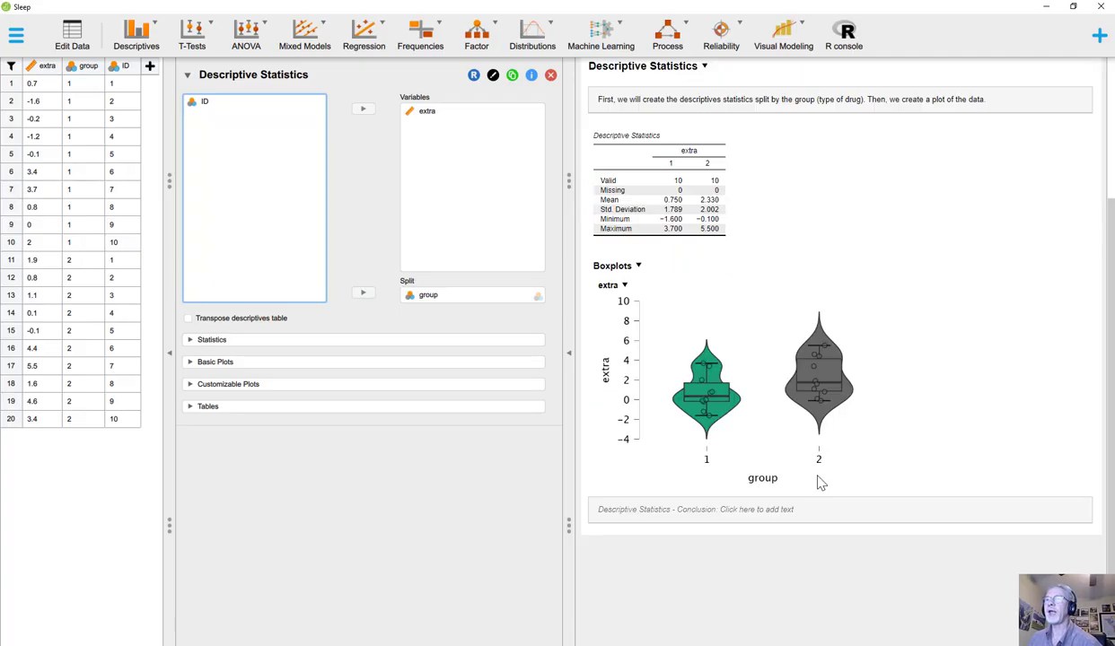
pyautogui.scroll(2, 820, 484)
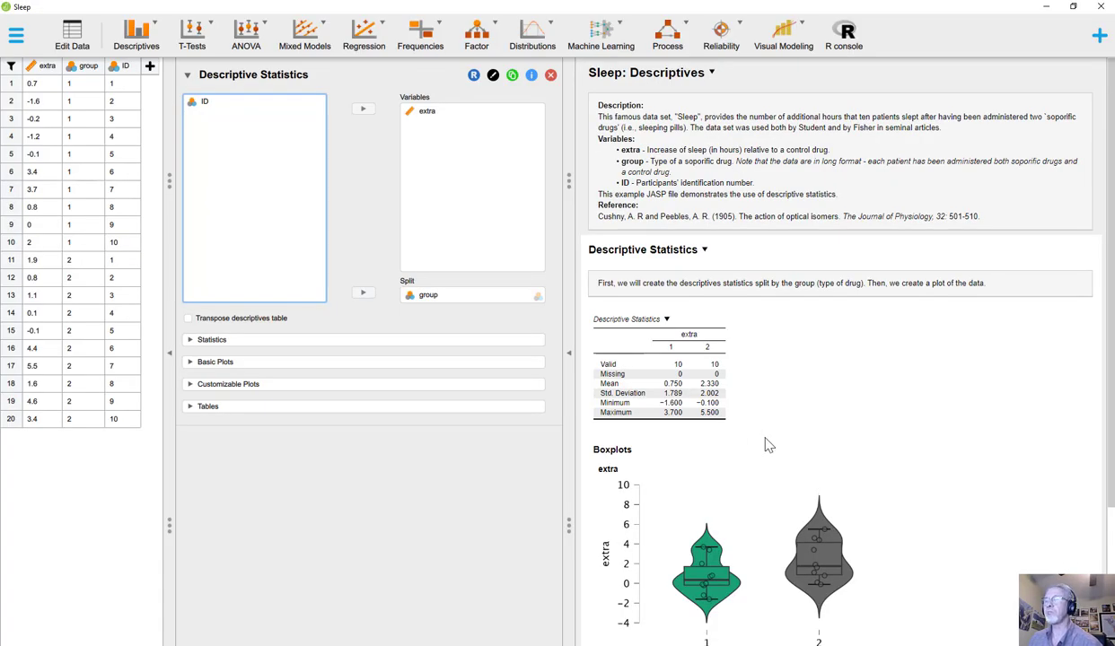
pyautogui.scroll(-2, 764, 447)
pyautogui.scroll(2, 764, 447)
pyautogui.scroll(-1, 761, 455)
pyautogui.scroll(2, 764, 455)
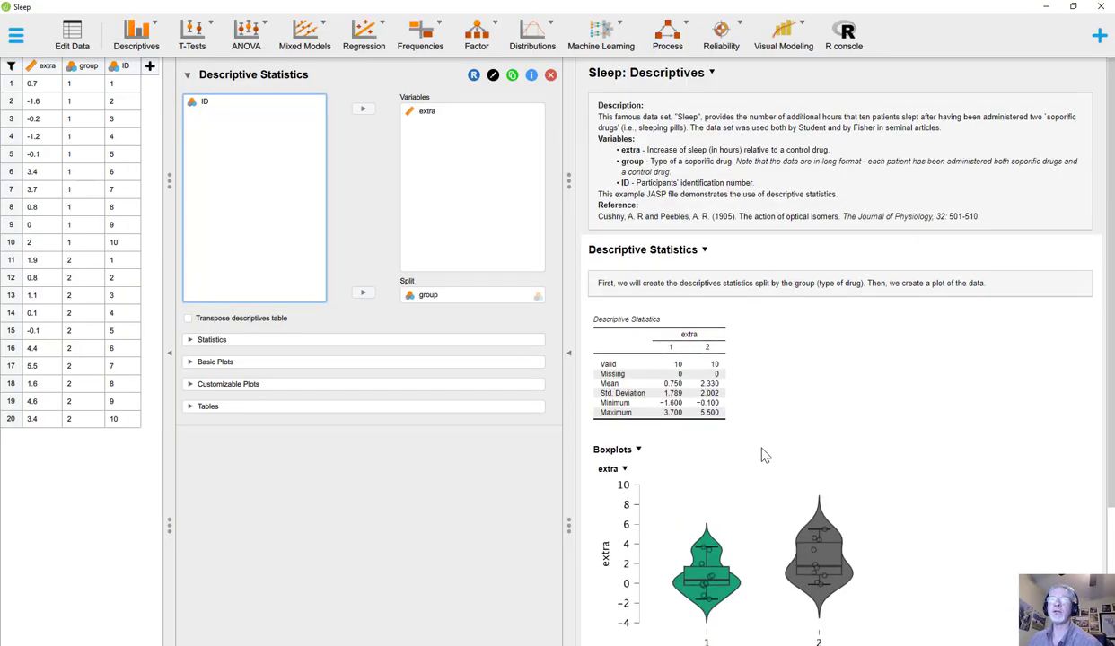
# Hide and reveal the analysis options and data panels using the panel toggles.
pyautogui.click(569, 357)
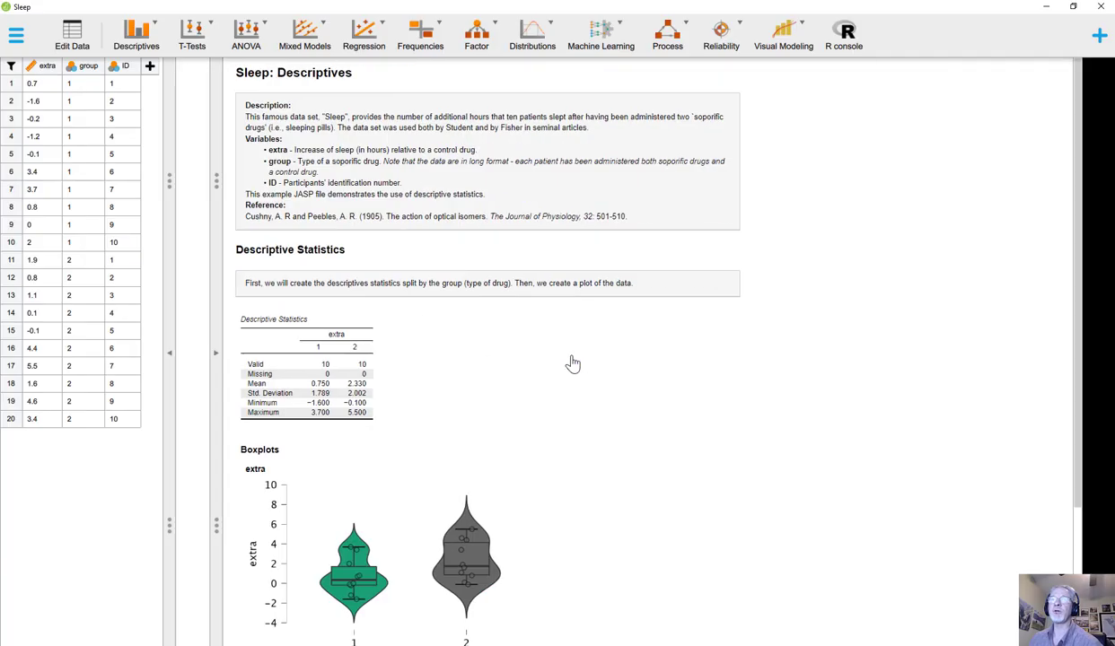
pyautogui.click(168, 358)
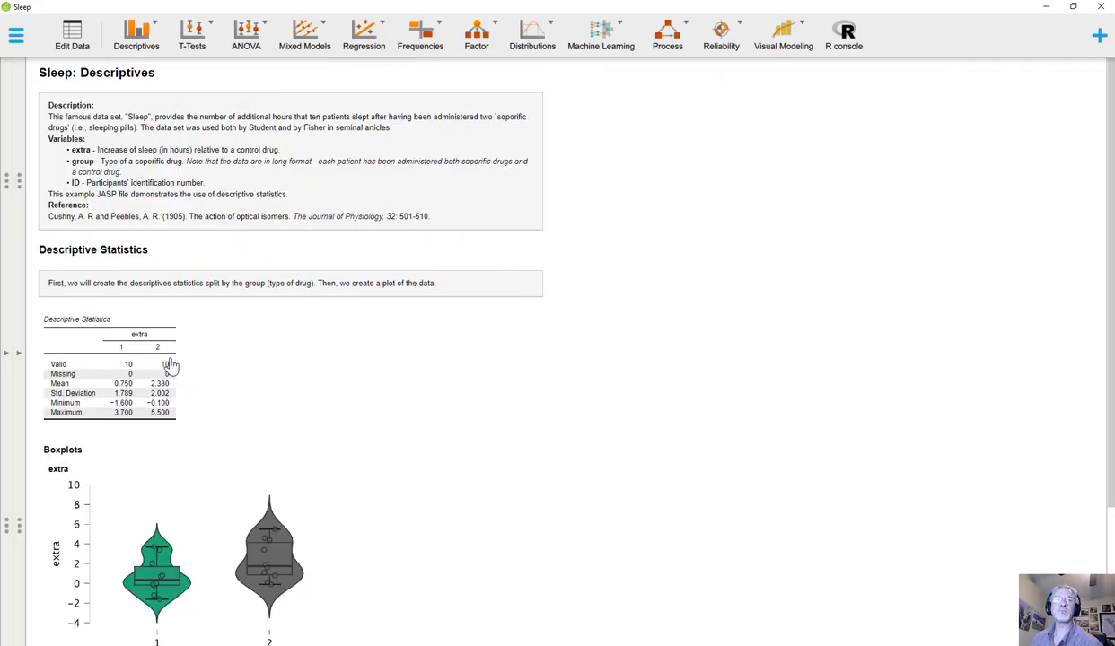
pyautogui.click(20, 356)
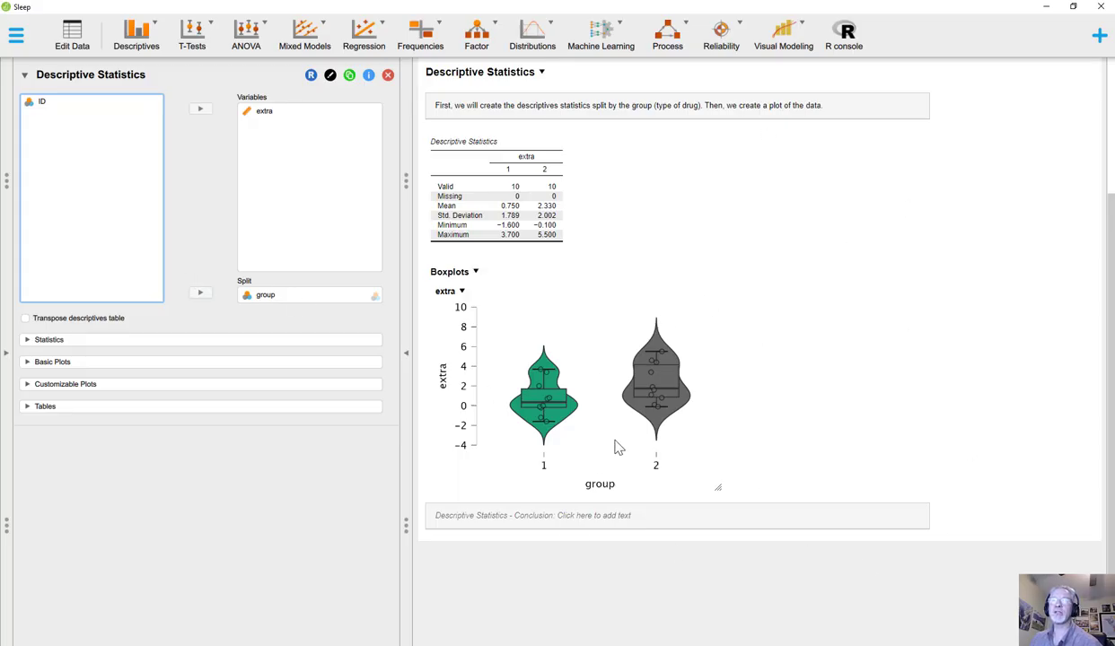
pyautogui.click(8, 357)
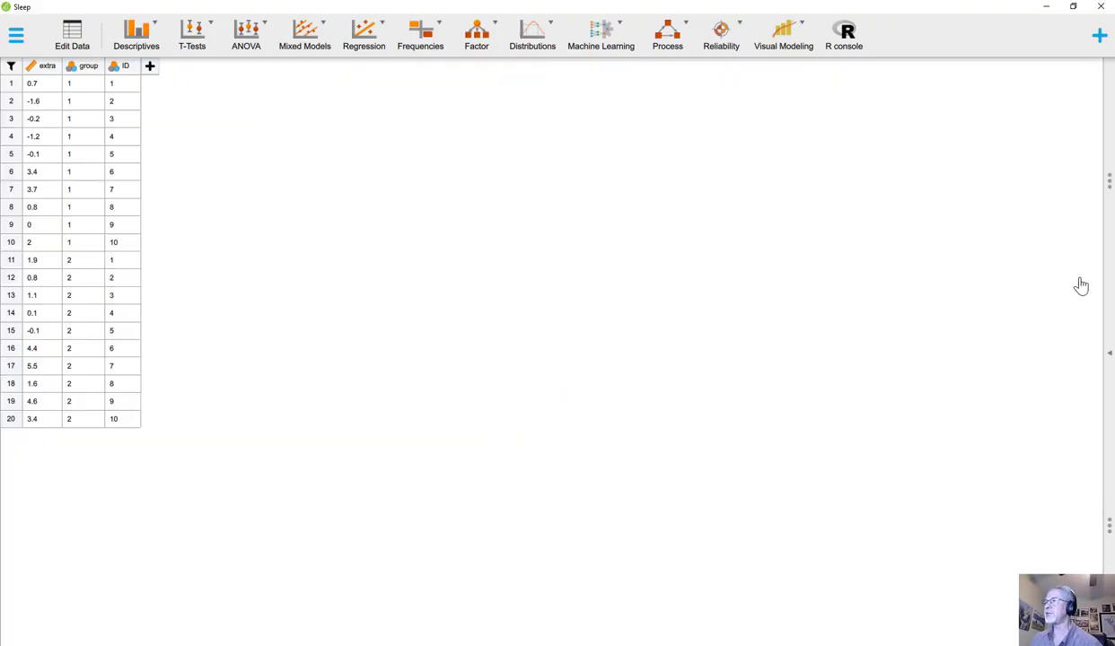
pyautogui.click(1109, 354)
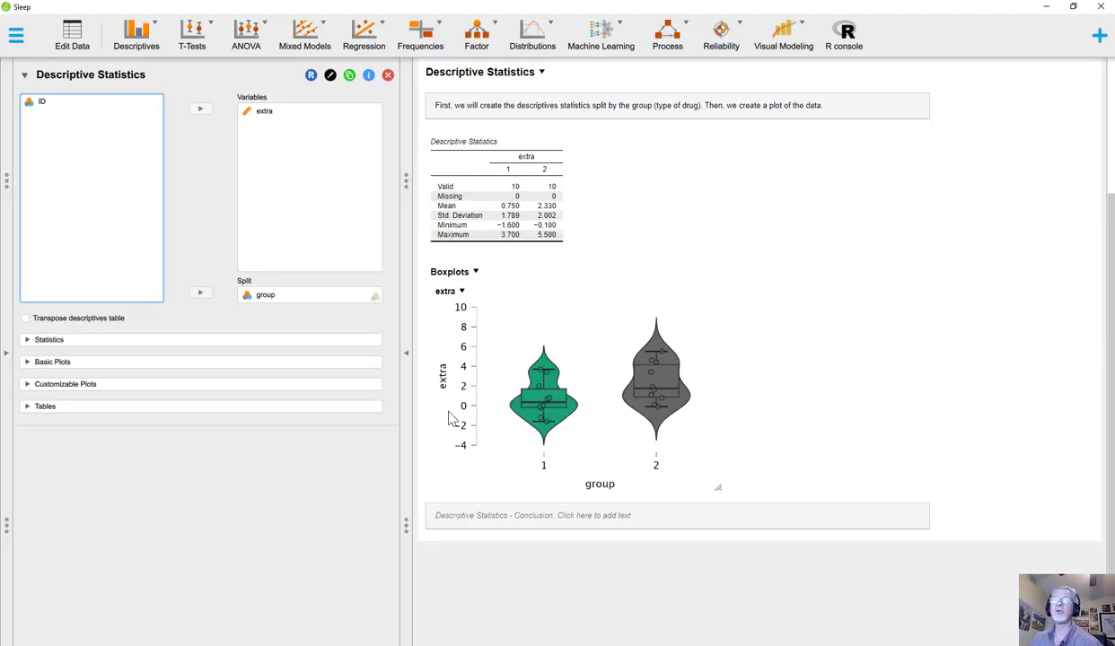
# Collapse the options and data panels again, ending with the data spreadsheet shown on its own.
pyautogui.click(405, 366)
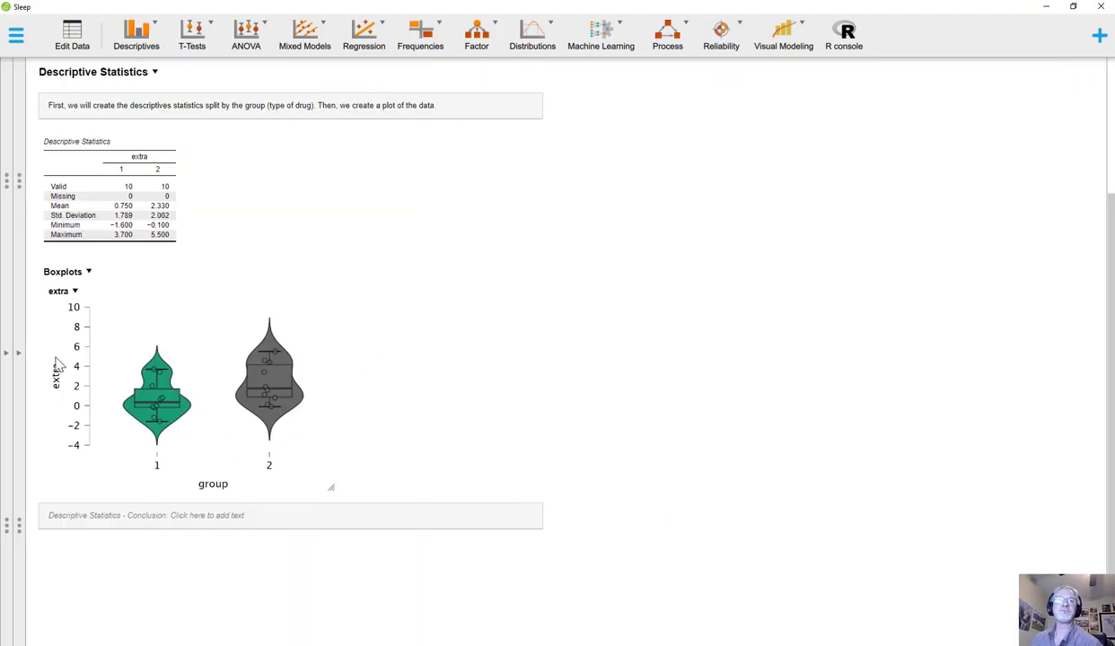
pyautogui.click(20, 358)
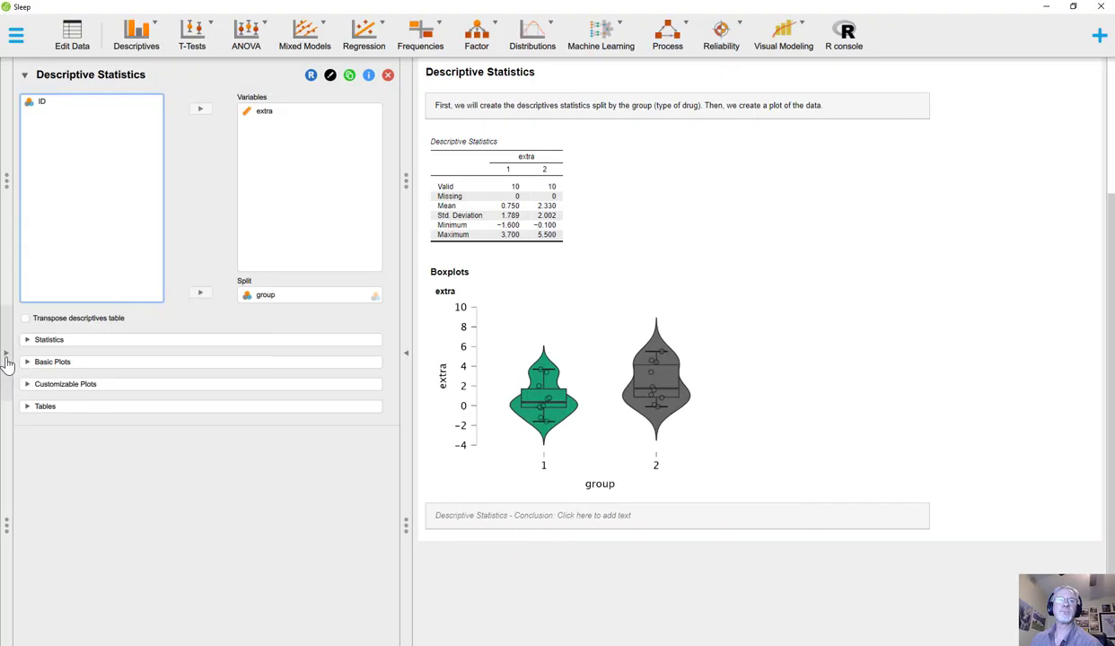
pyautogui.click(6, 361)
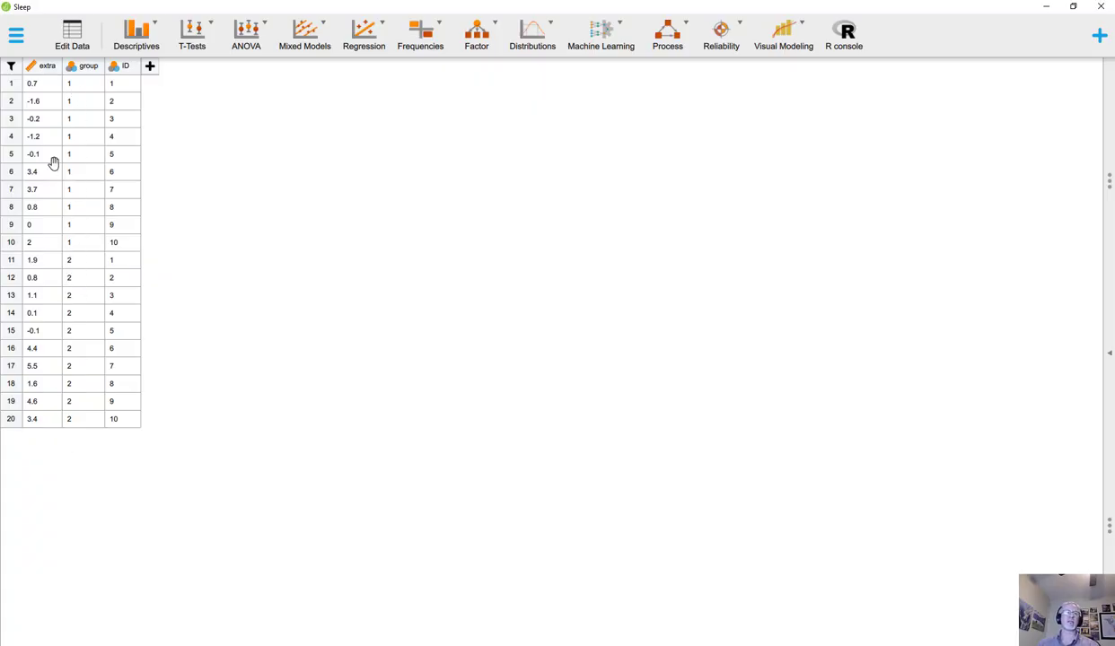
pyautogui.click(1109, 359)
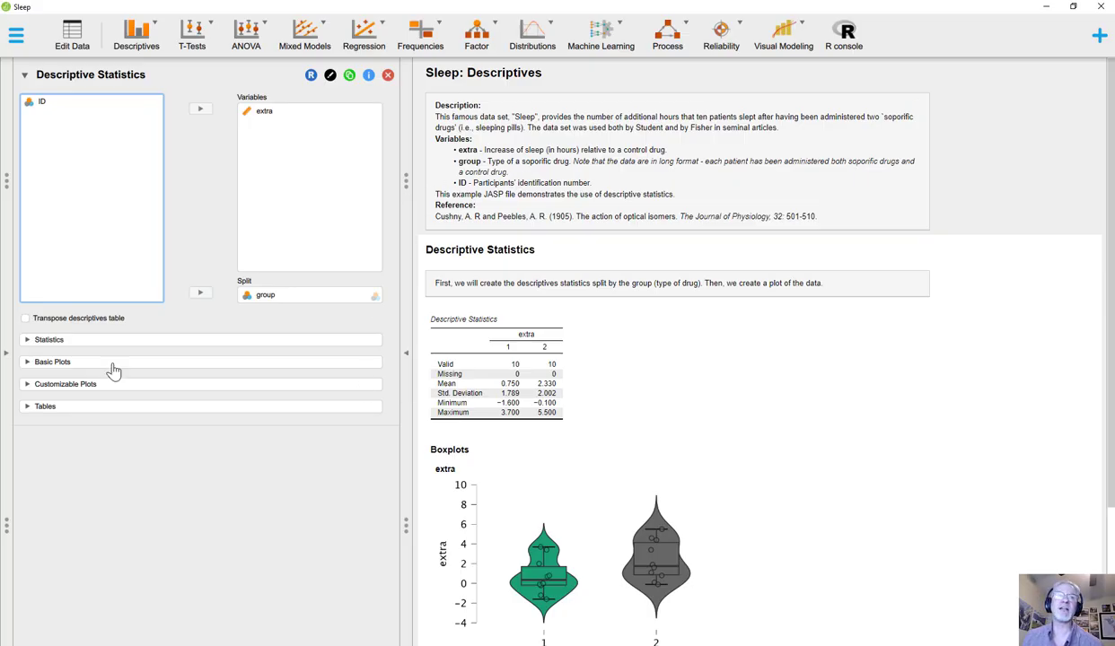
pyautogui.click(6, 359)
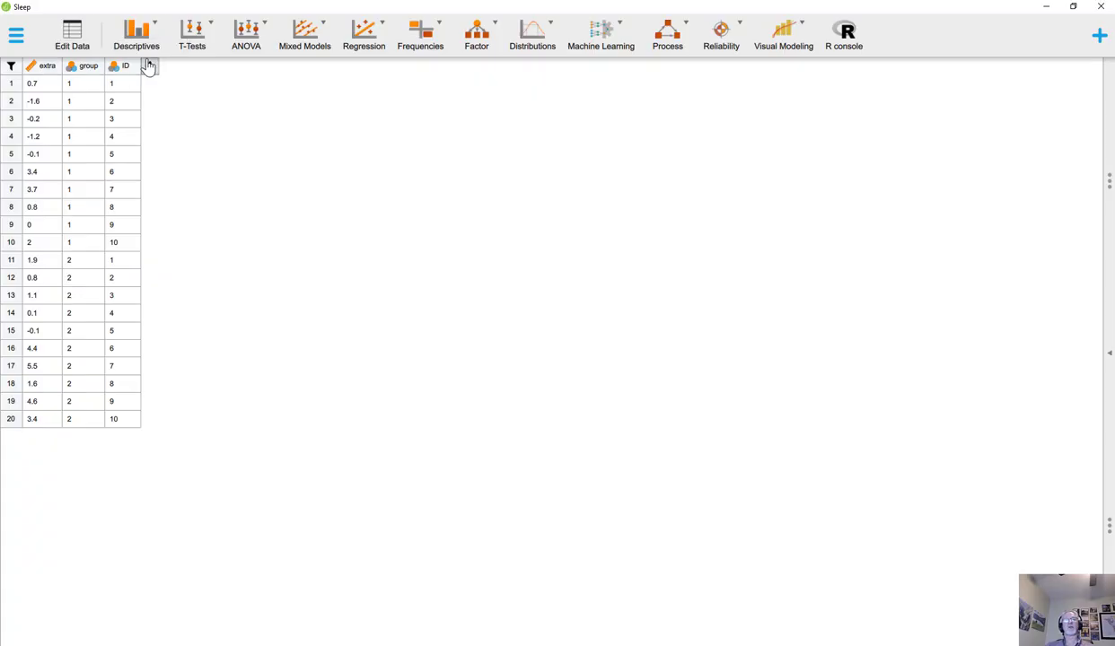
# Switch the ID column's measurement type to Scale and then back to Nominal.
pyautogui.click(73, 70)
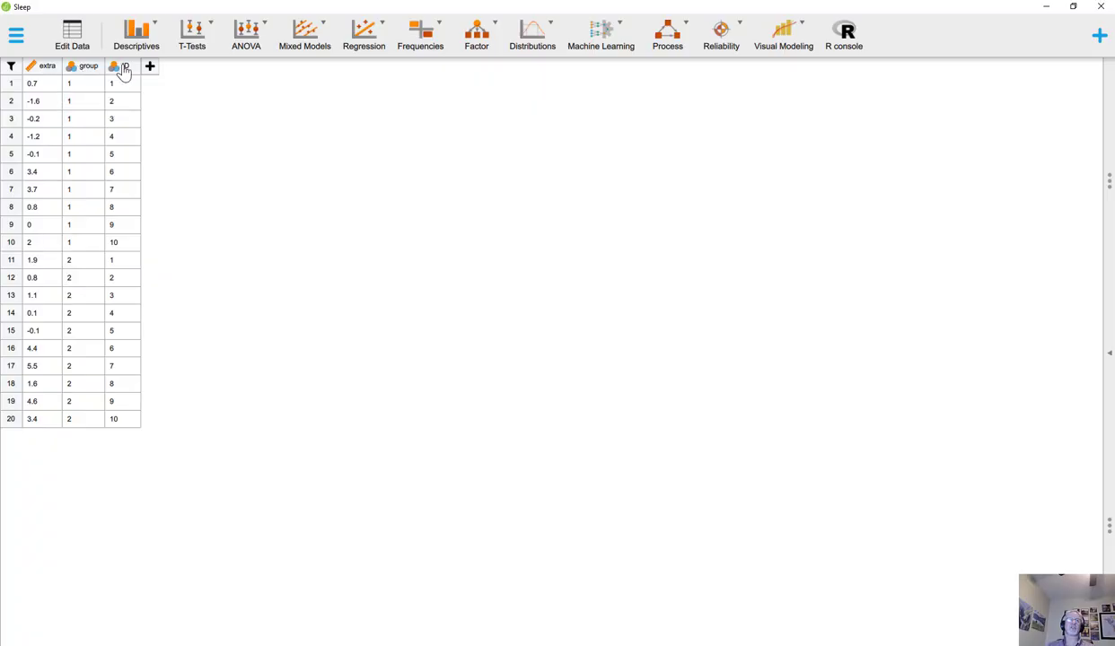
pyautogui.click(114, 70)
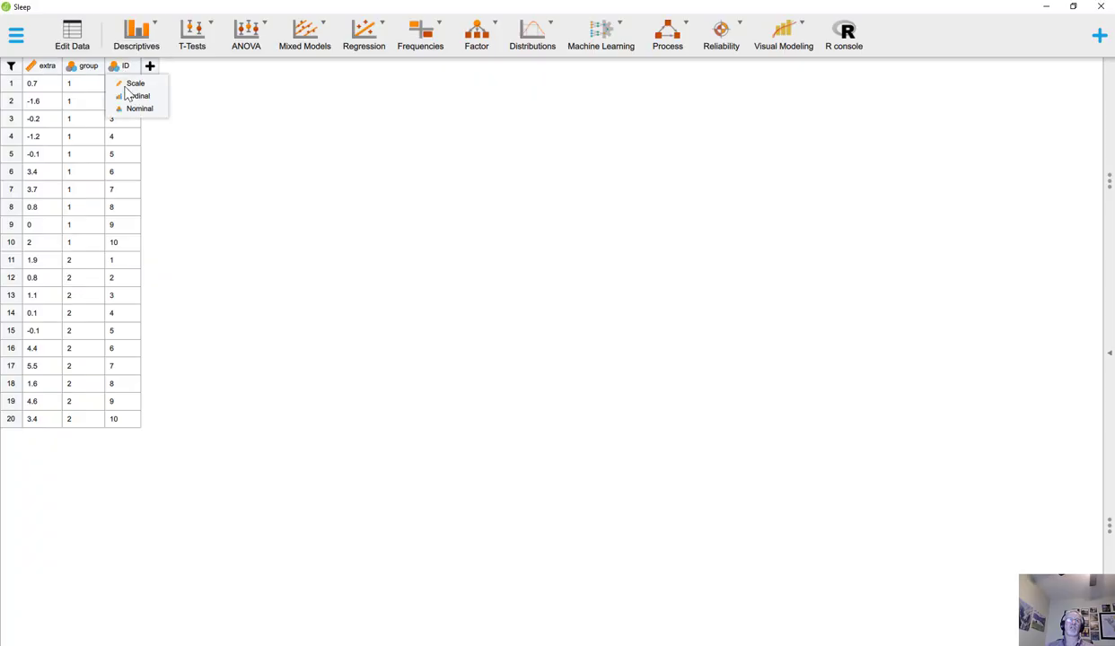
pyautogui.click(131, 83)
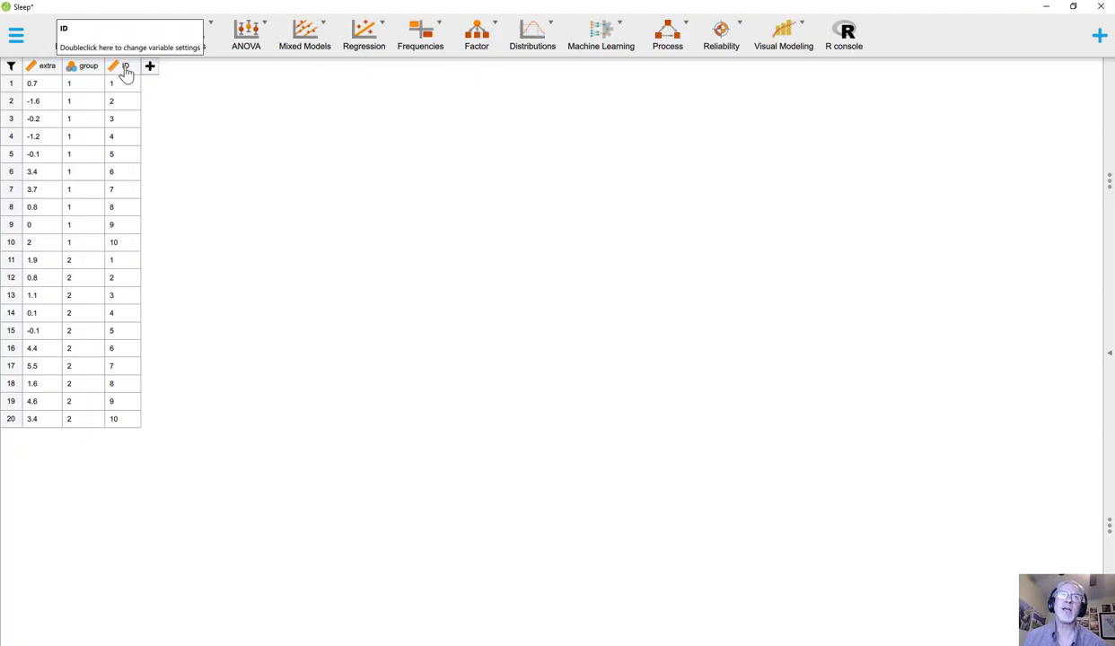
pyautogui.click(113, 68)
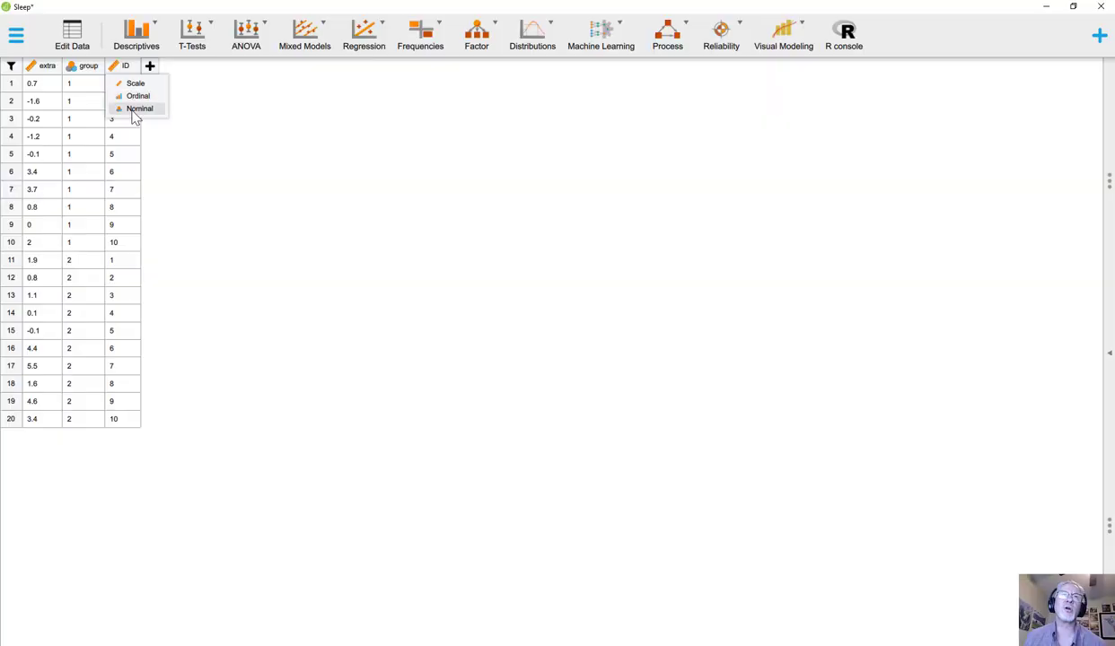
pyautogui.click(133, 111)
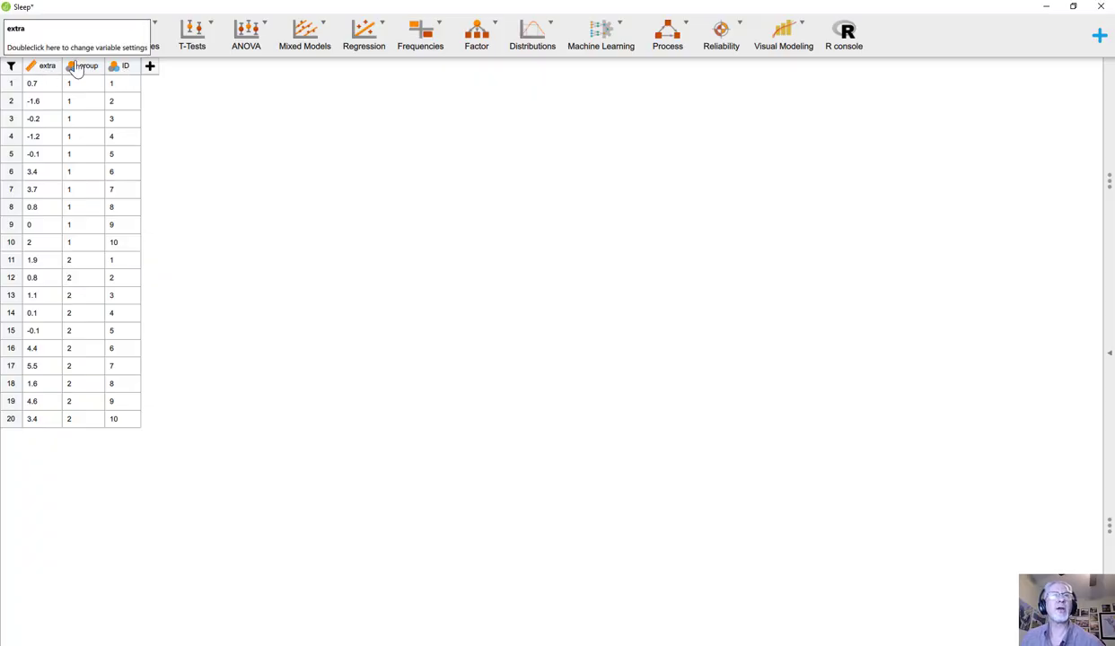
pyautogui.click(116, 67)
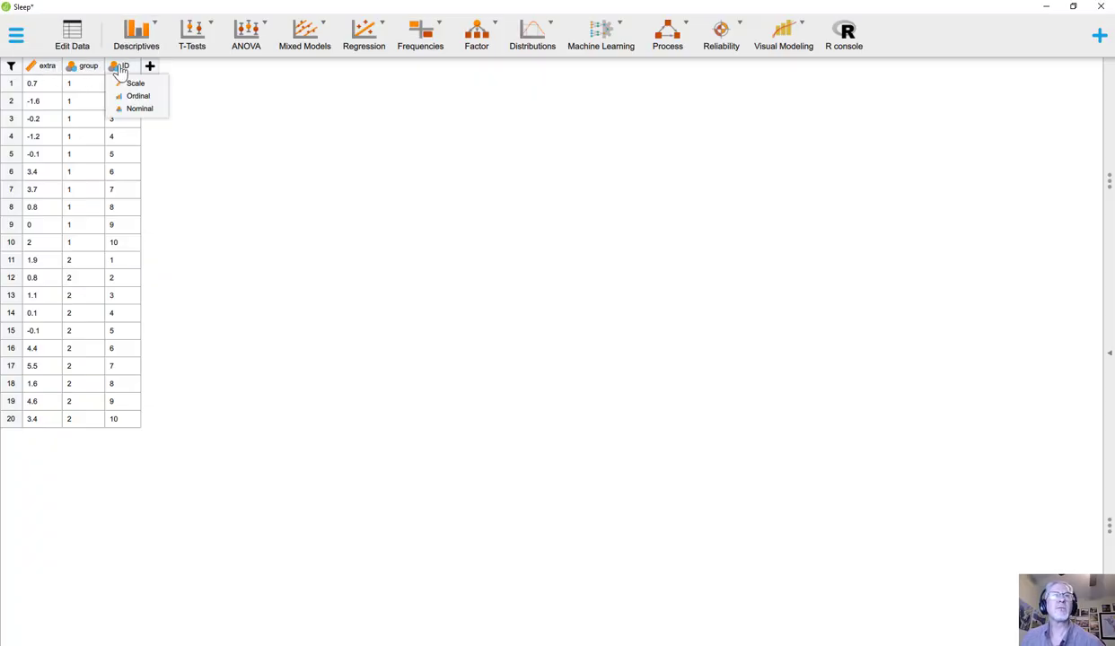
pyautogui.click(212, 95)
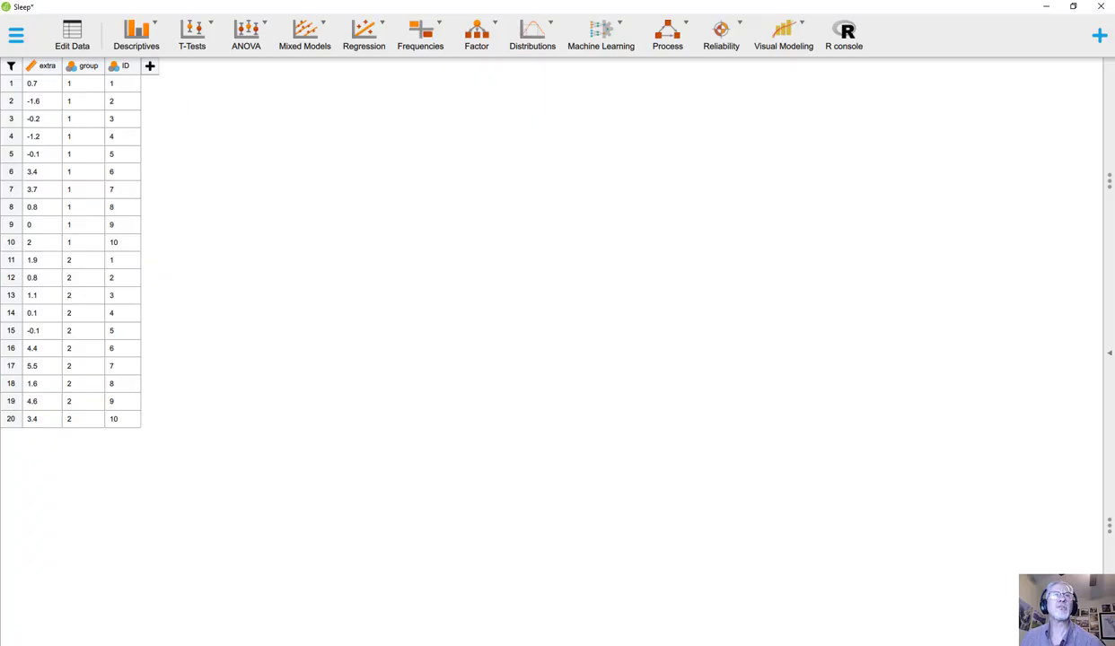